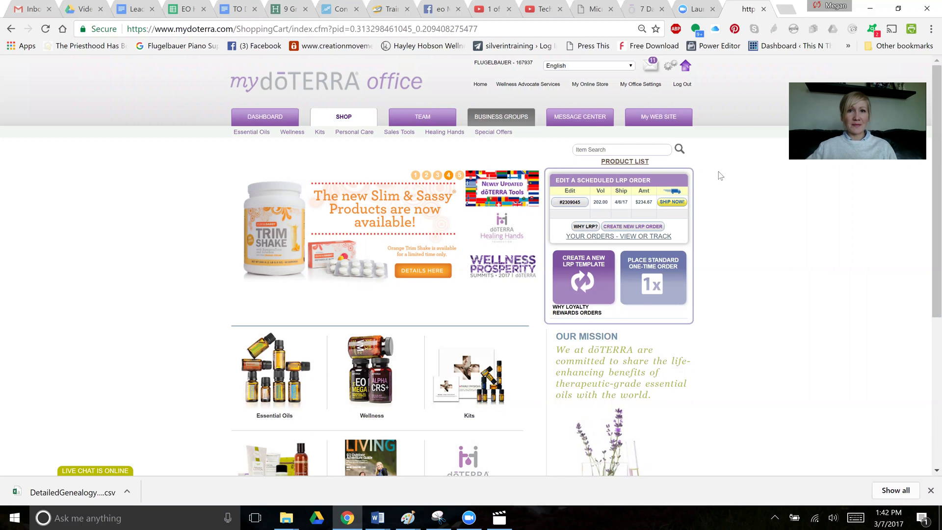
Open the Mailing Labels report from the Wellness Advocate services and set its organization levels to 0 to 15
mouse_move(533, 87)
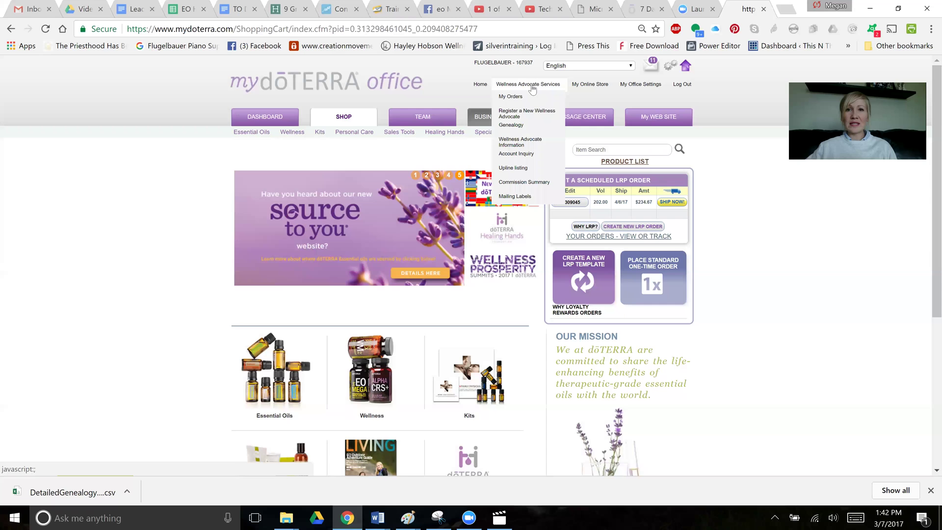
click(525, 198)
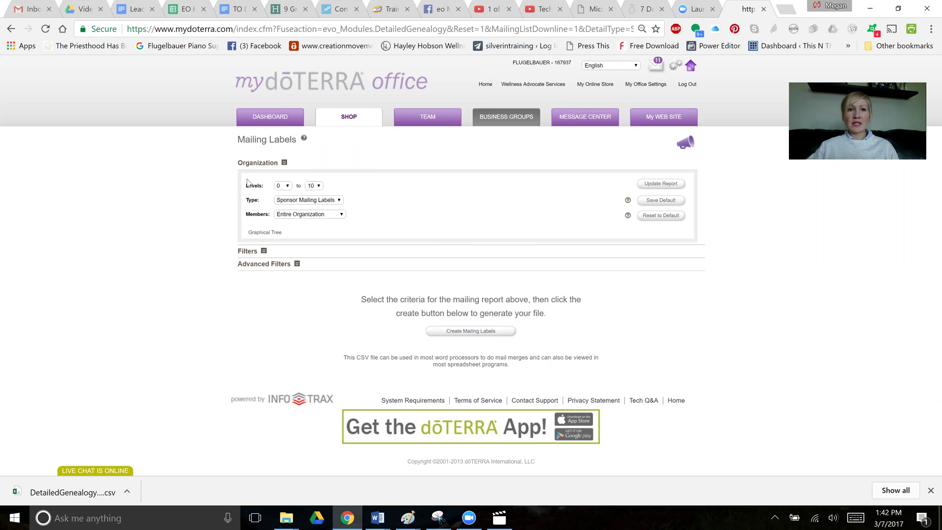
click(320, 187)
click(312, 209)
click(316, 190)
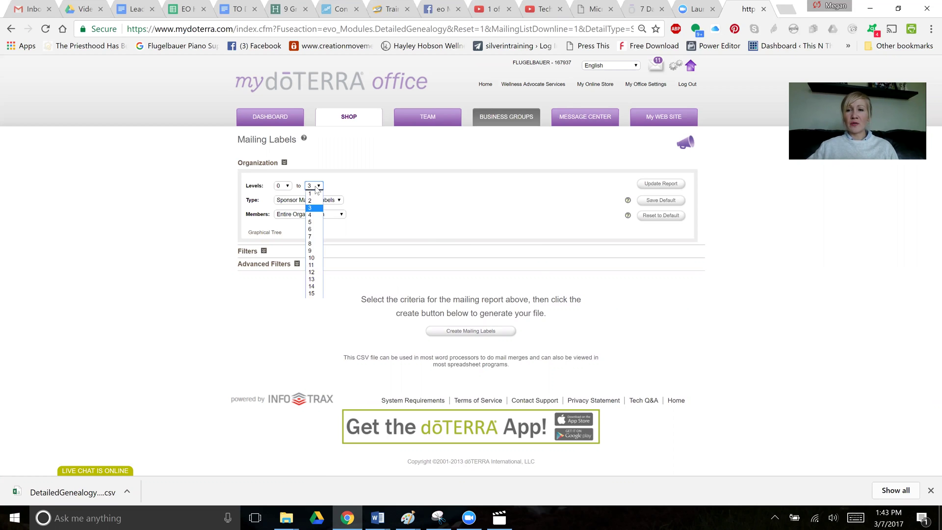
click(313, 295)
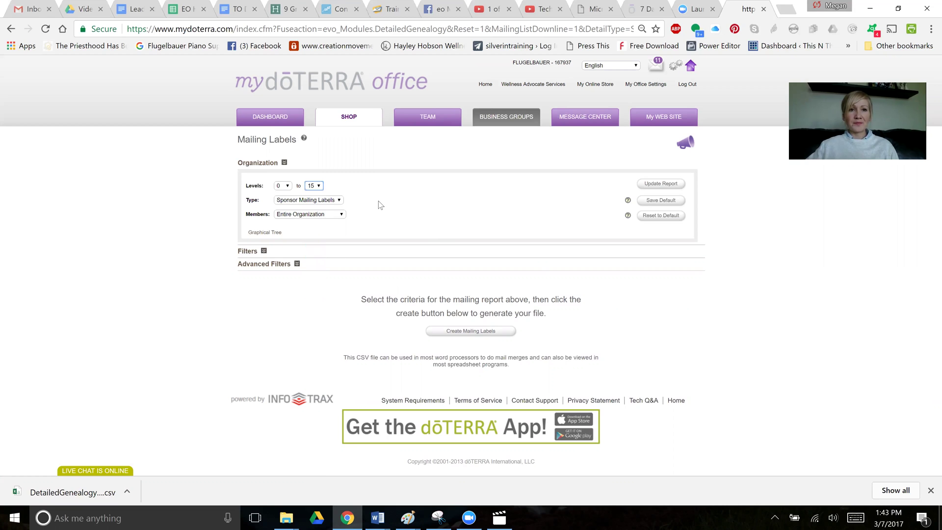
Review the available choices for the report's Type and Members settings without changing either one
click(340, 201)
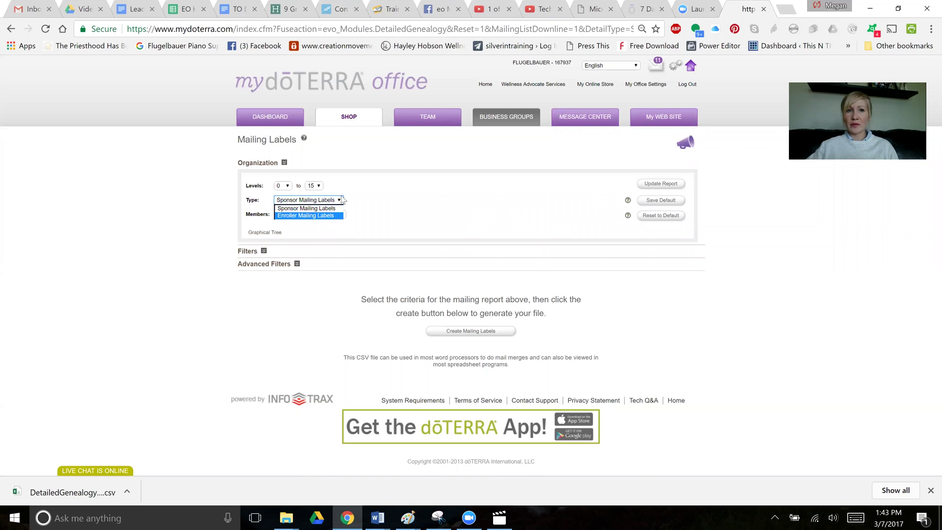
click(341, 199)
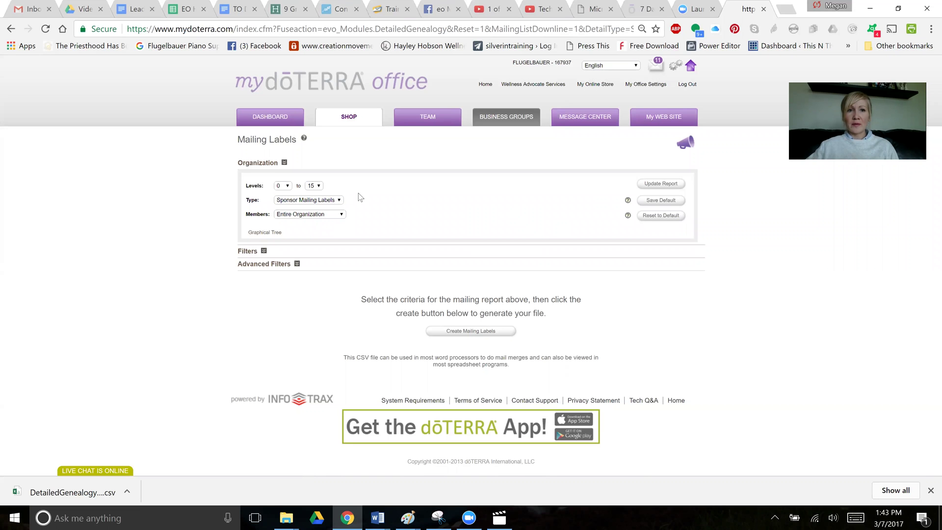
click(341, 217)
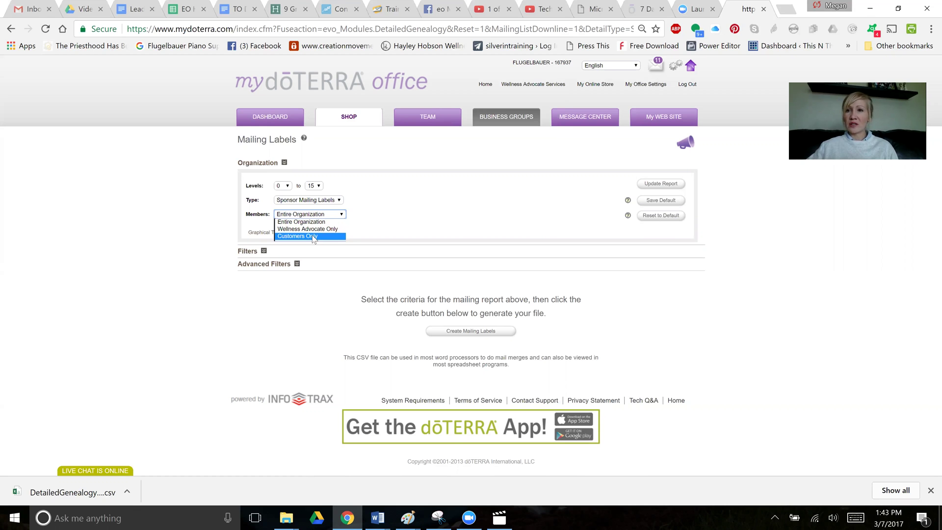
click(402, 218)
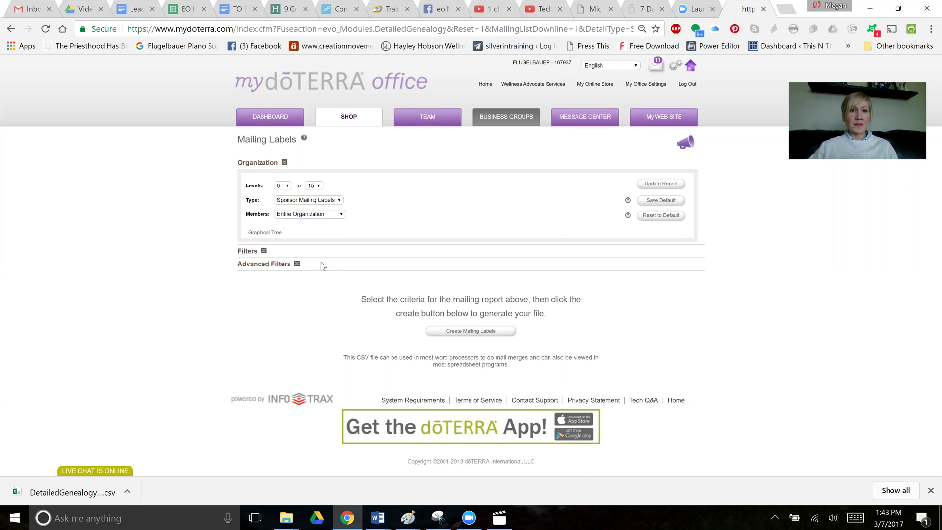
Expand the report's filters and remove the Customer, Consultant and Manager ranks from the final ranks
click(264, 251)
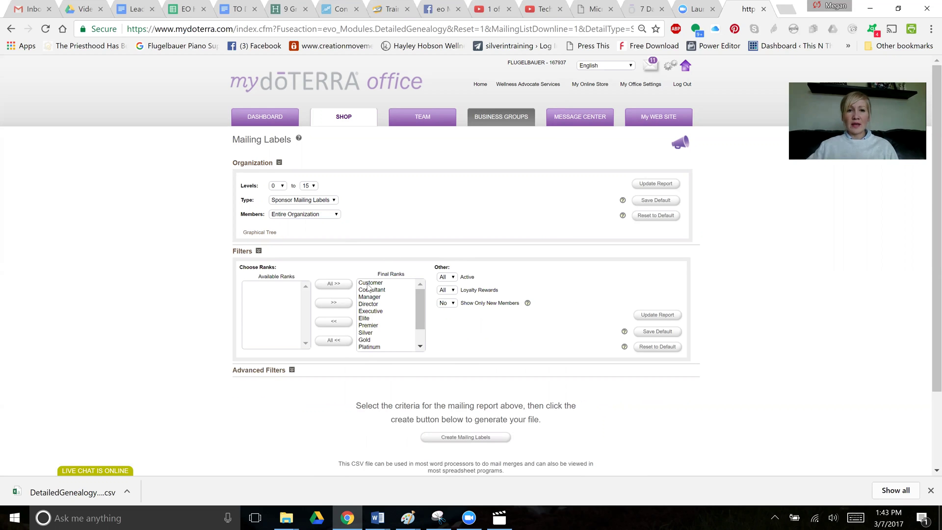
click(369, 284)
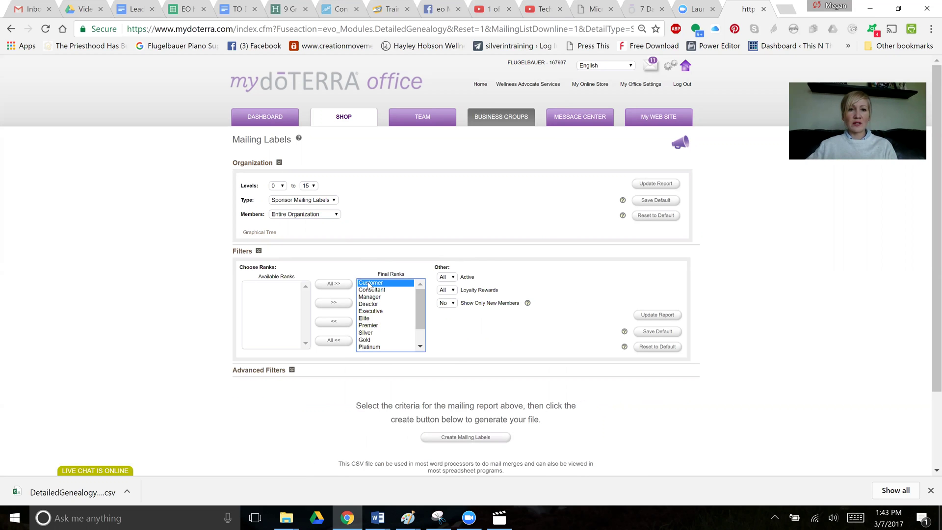
shift+click(373, 297)
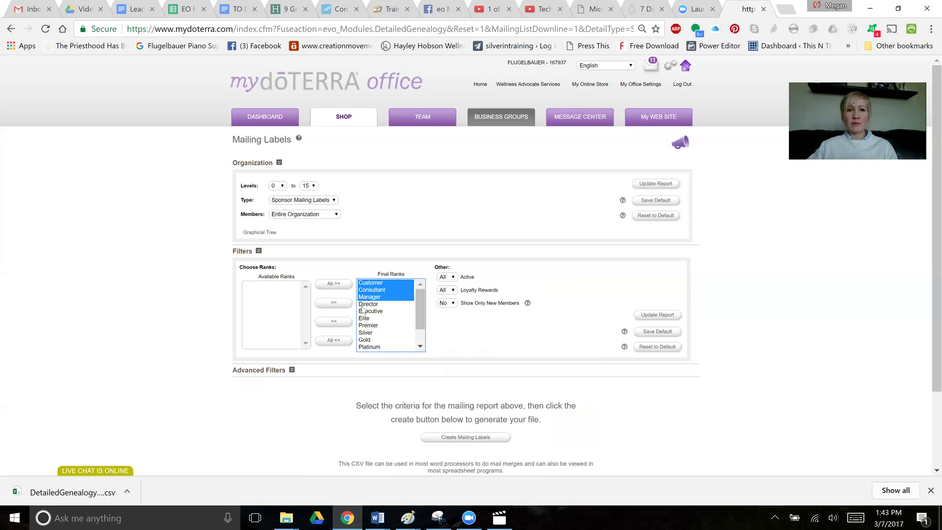
click(336, 322)
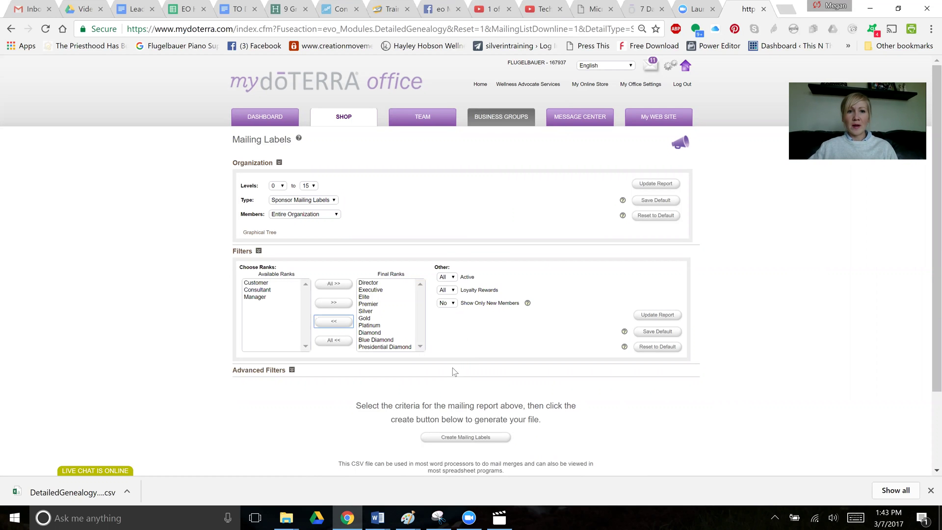
Review the choices of the Active filter, keeping it at All
click(454, 278)
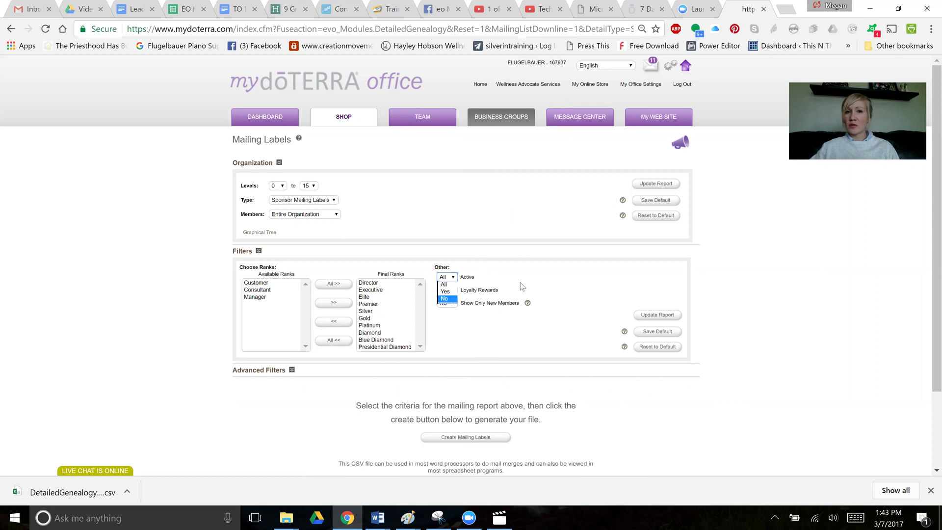
click(496, 278)
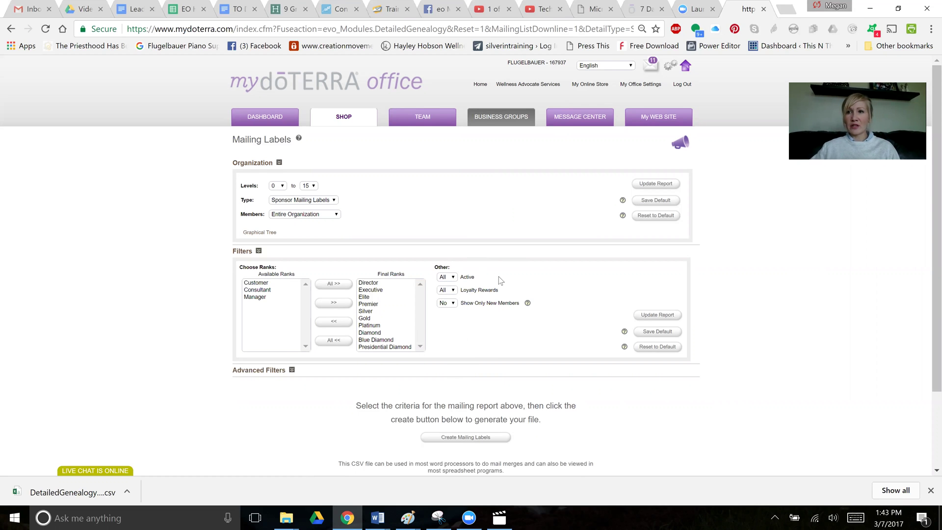
click(451, 278)
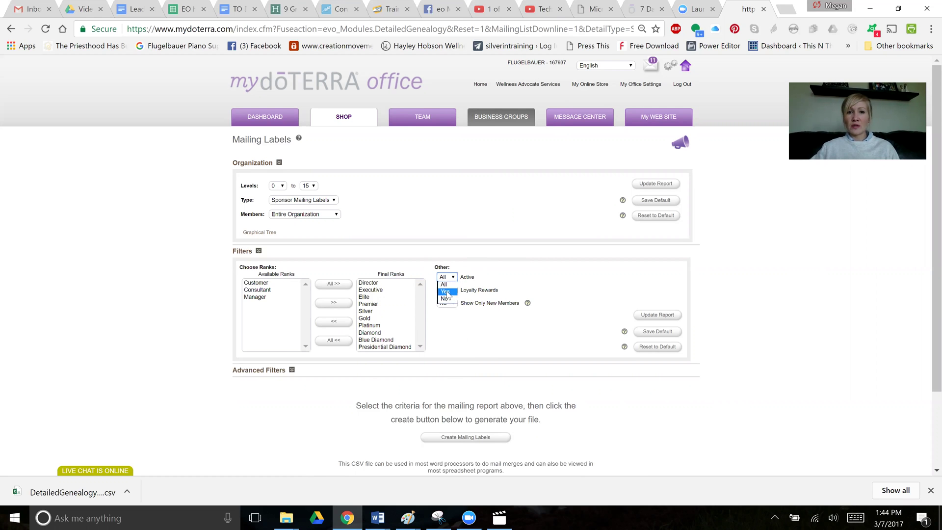
click(449, 300)
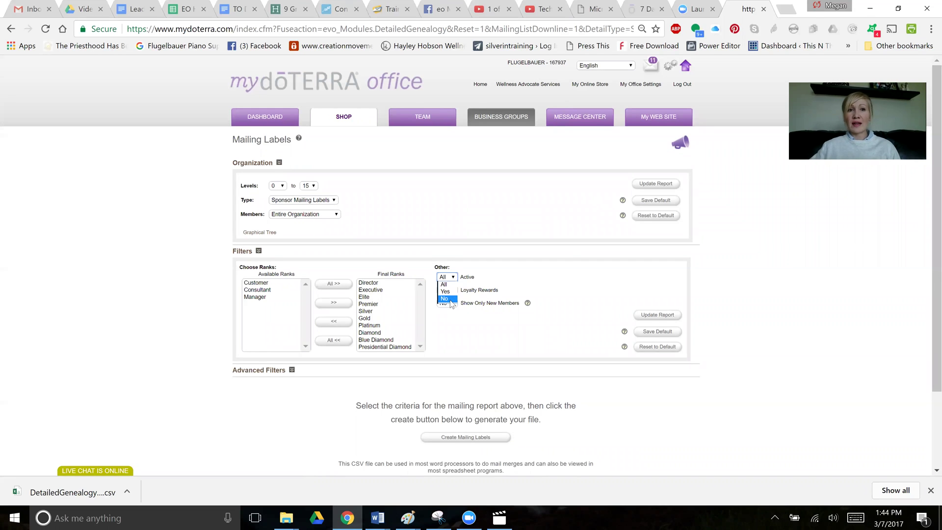
key(Up)
key(Up)
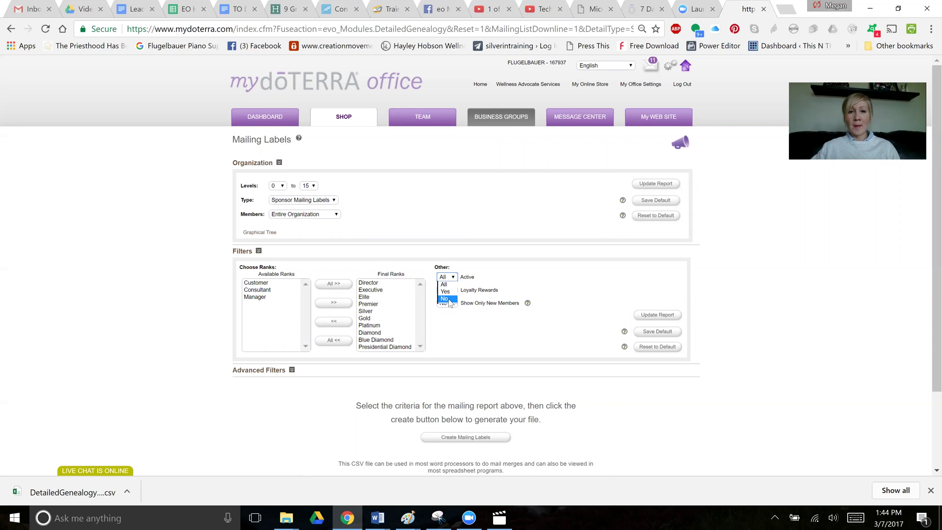
key(Return)
Review the choices of the Loyalty Rewards and Show Only New Members filters, including the new-members help note
click(453, 290)
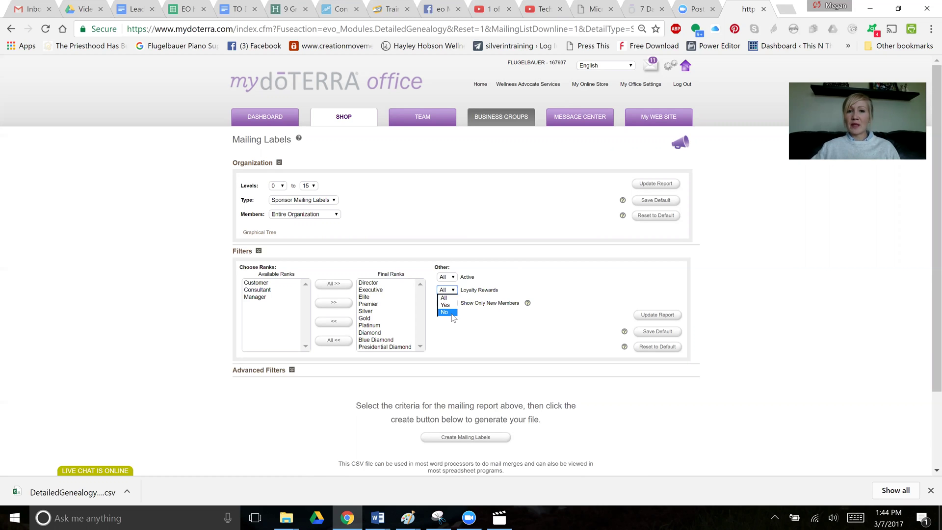
click(485, 321)
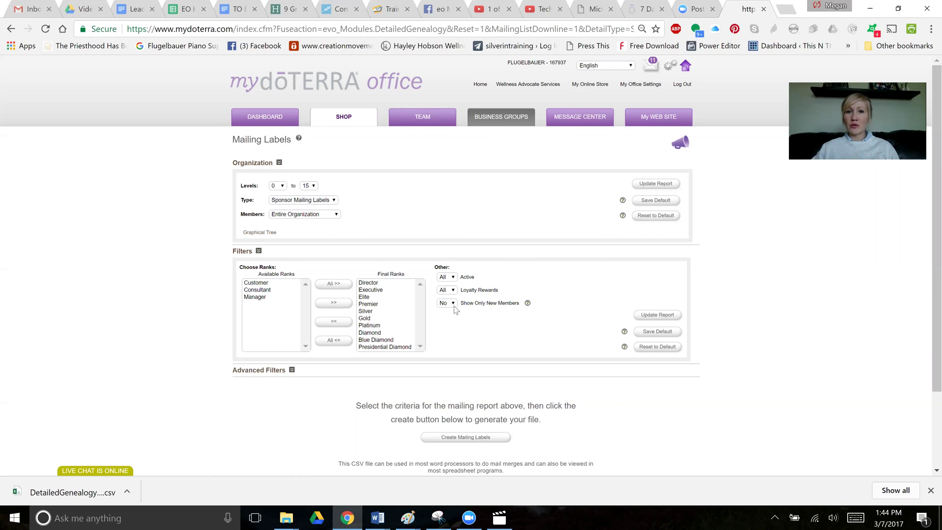
mouse_move(527, 308)
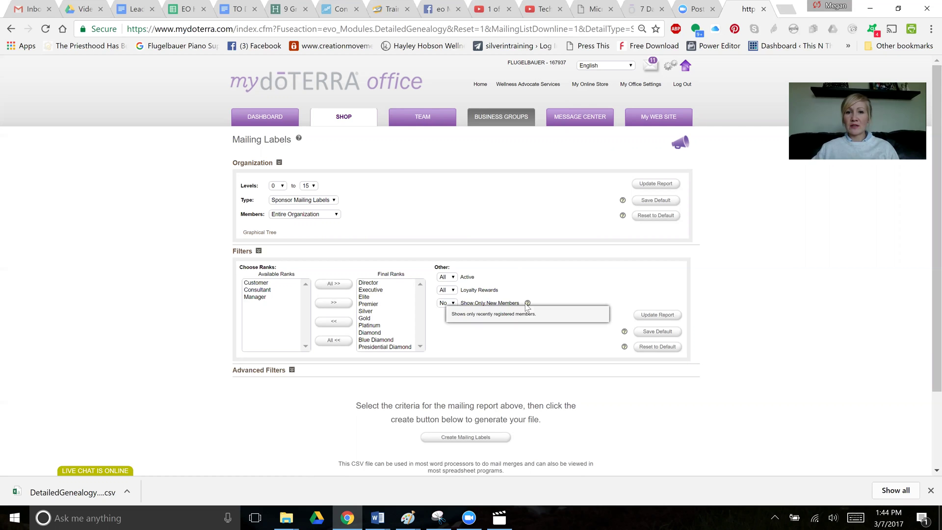
click(452, 304)
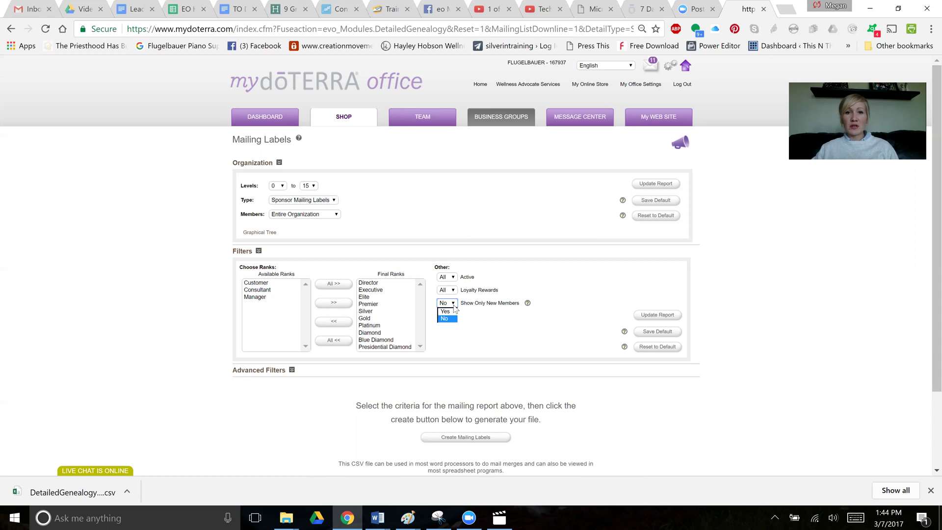
click(476, 329)
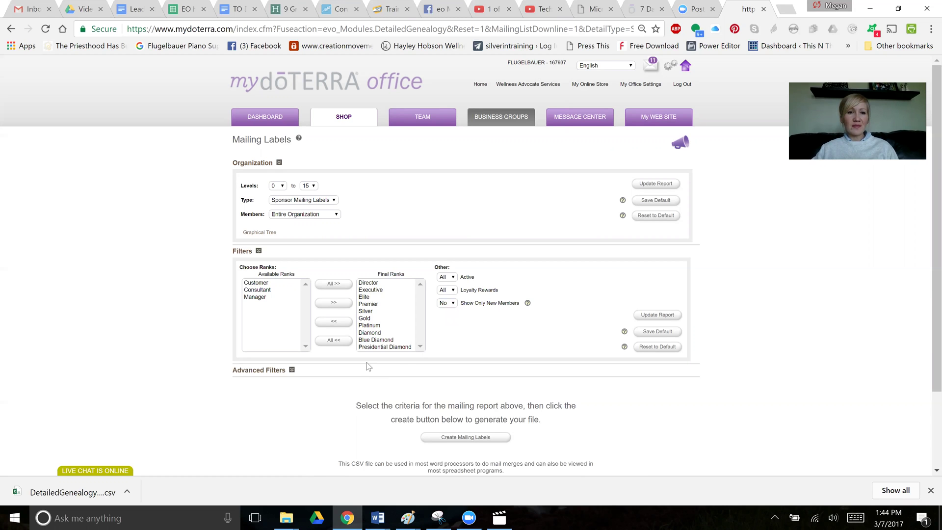
Expand the advanced filters and set up a Last Activity Date filter with the Range condition, opening its start-date calendar
click(293, 371)
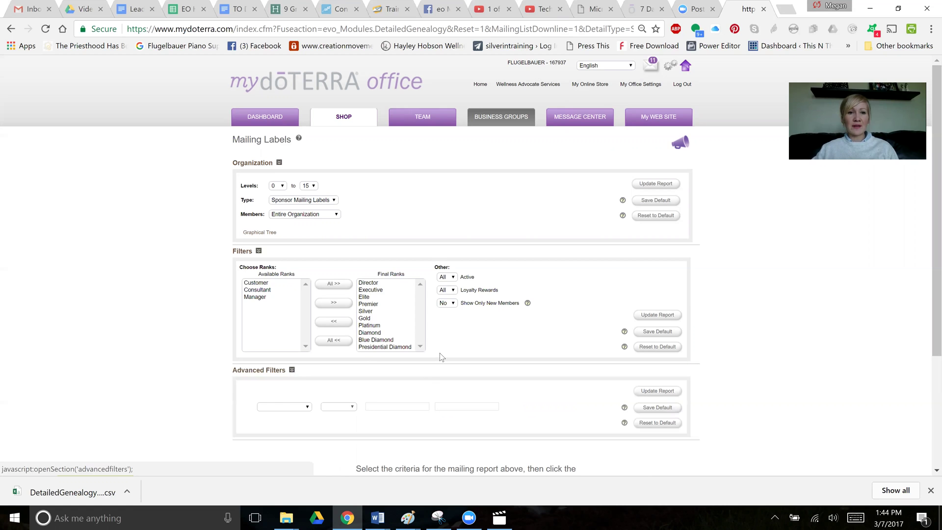
scroll(440, 354, down, 3)
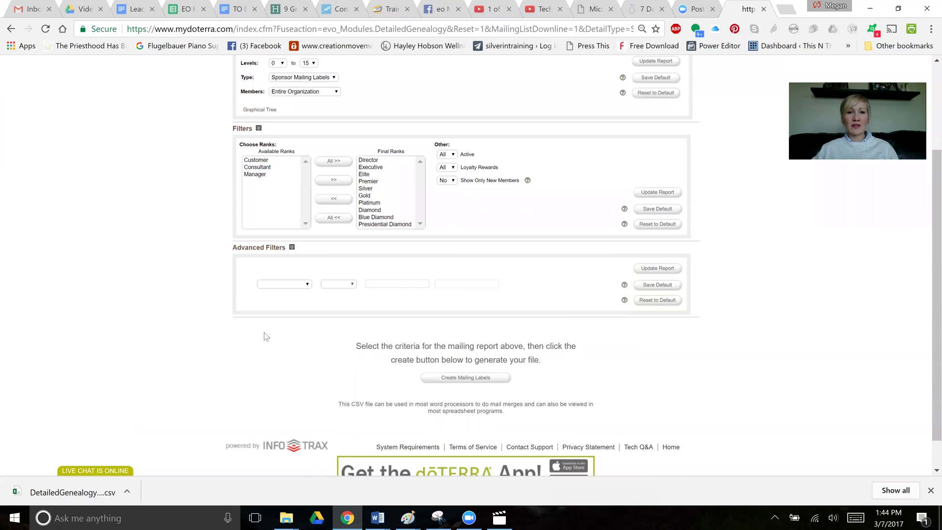
click(308, 284)
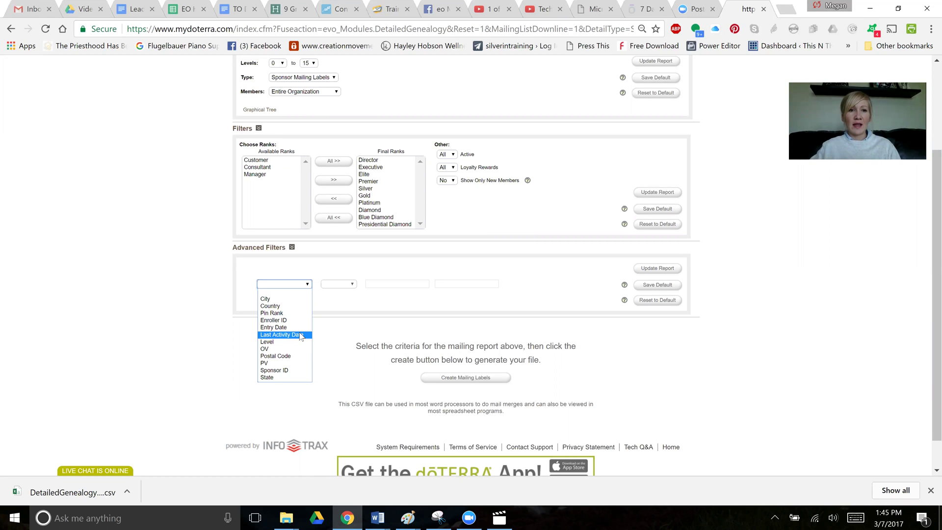
click(300, 336)
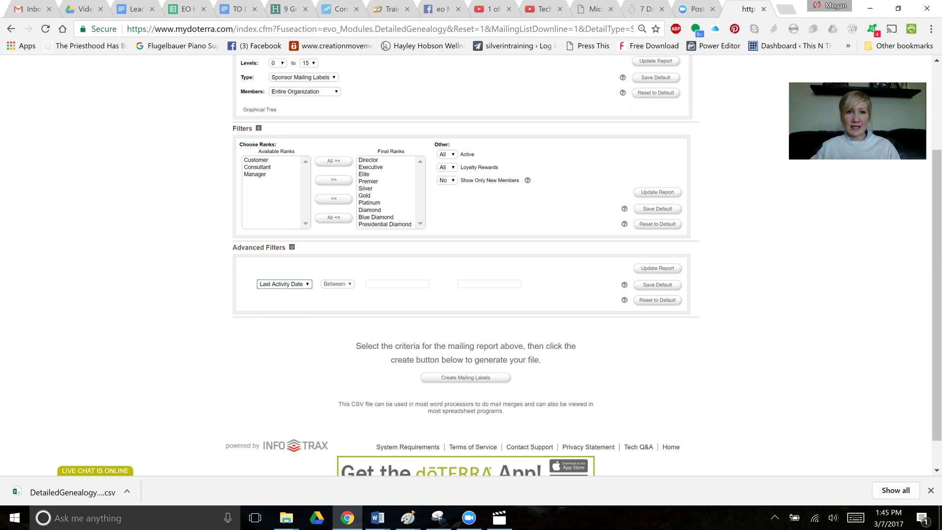
click(348, 287)
click(347, 297)
click(395, 284)
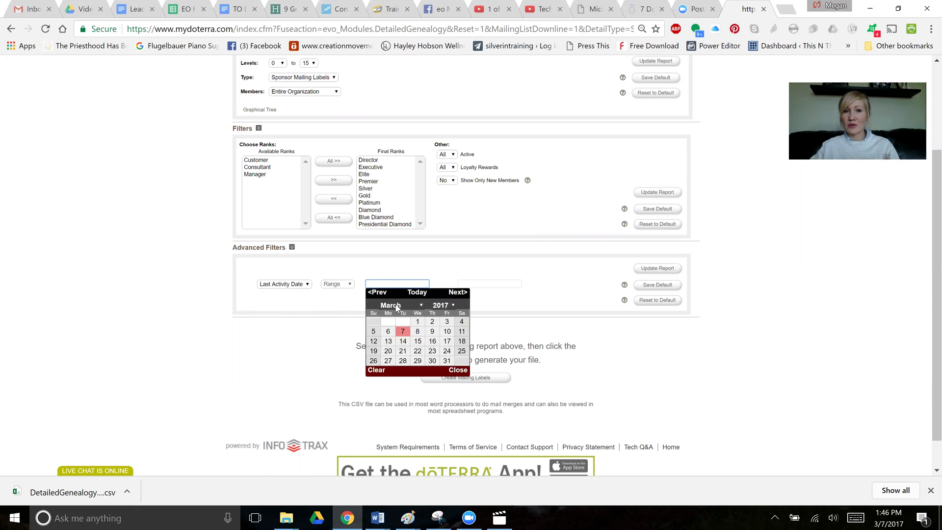
Try an OV advanced filter, first with the Minimum condition and again with the Range condition
click(307, 286)
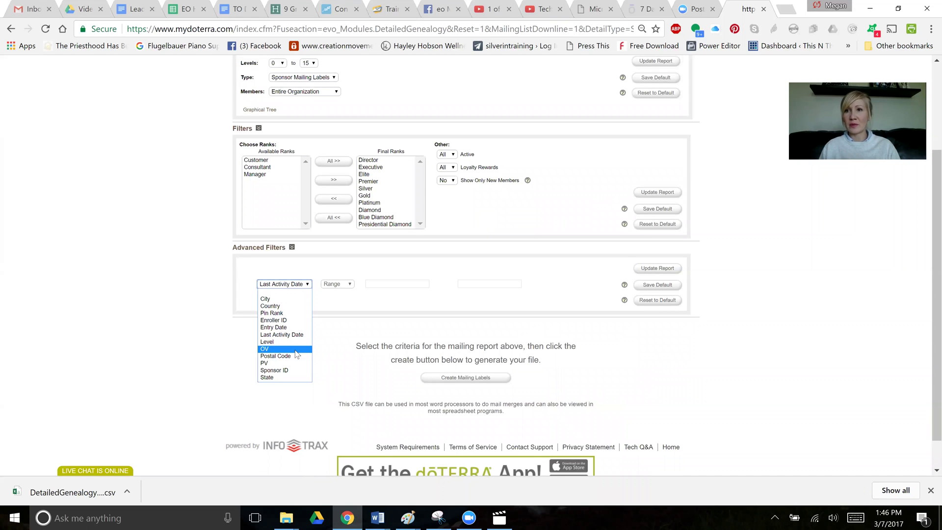
click(296, 350)
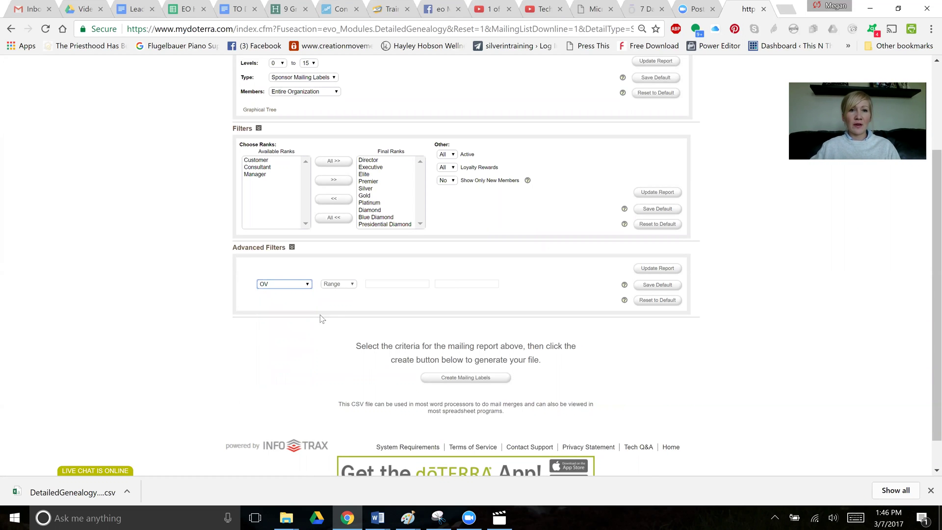
click(345, 286)
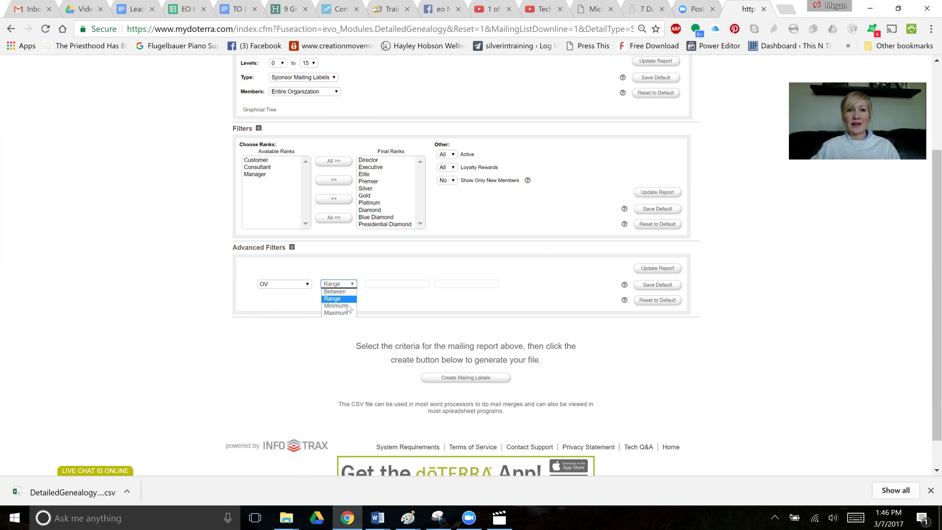
click(335, 306)
click(393, 284)
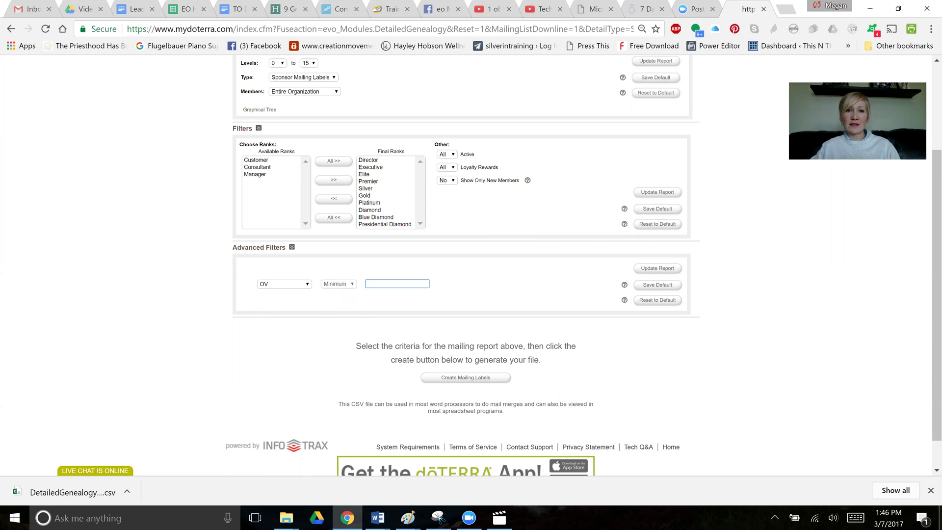
click(353, 284)
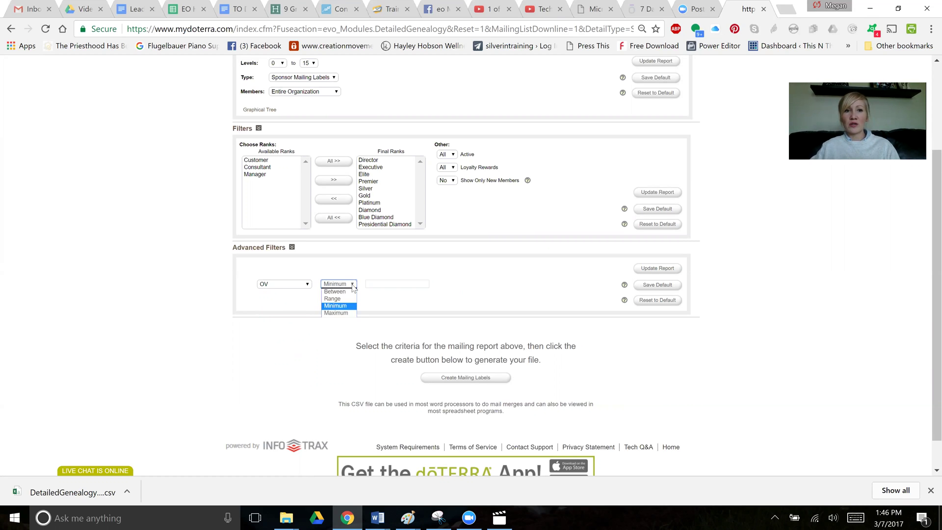
click(349, 300)
click(397, 283)
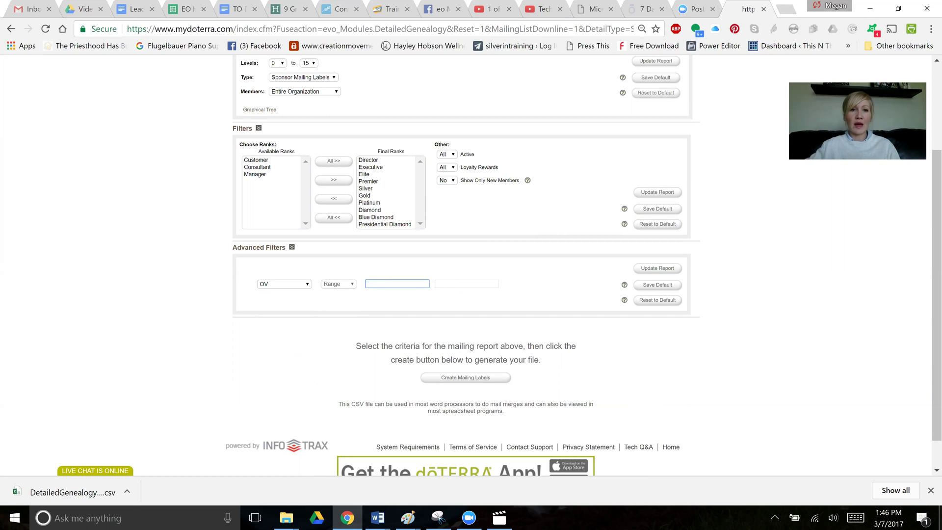
Try an advanced filter on Postal Code with the Equals condition, placing the cursor in its empty value field
click(307, 285)
click(305, 356)
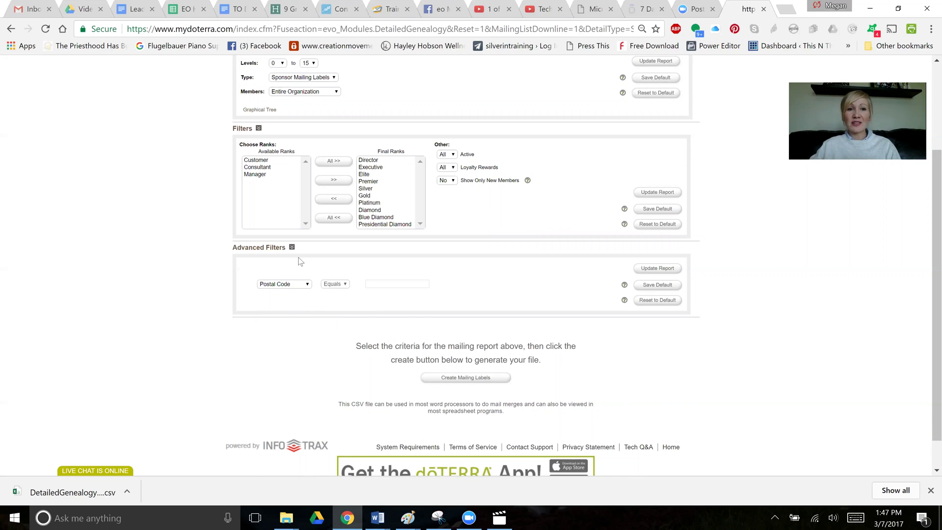
click(397, 284)
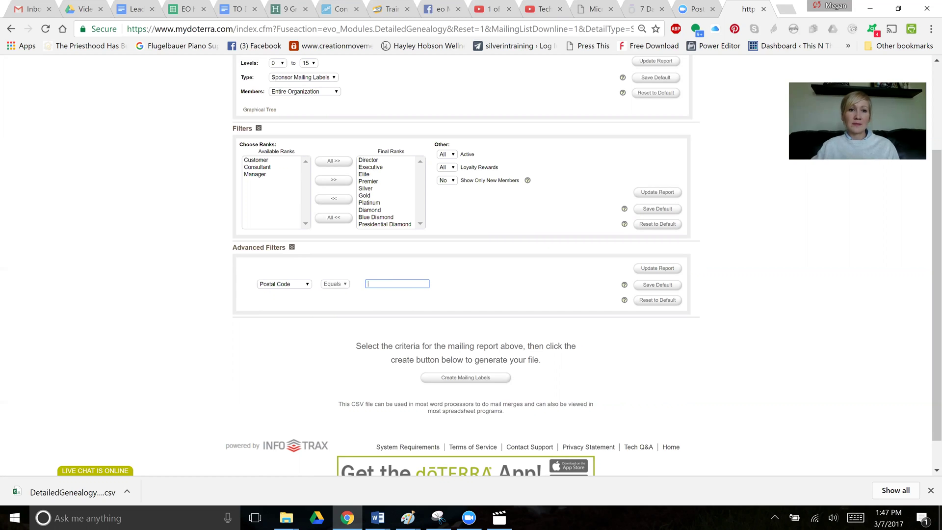
Switch the advanced filter to Sponsor ID with the Equals condition and review the remaining filter choices, such as State
click(303, 286)
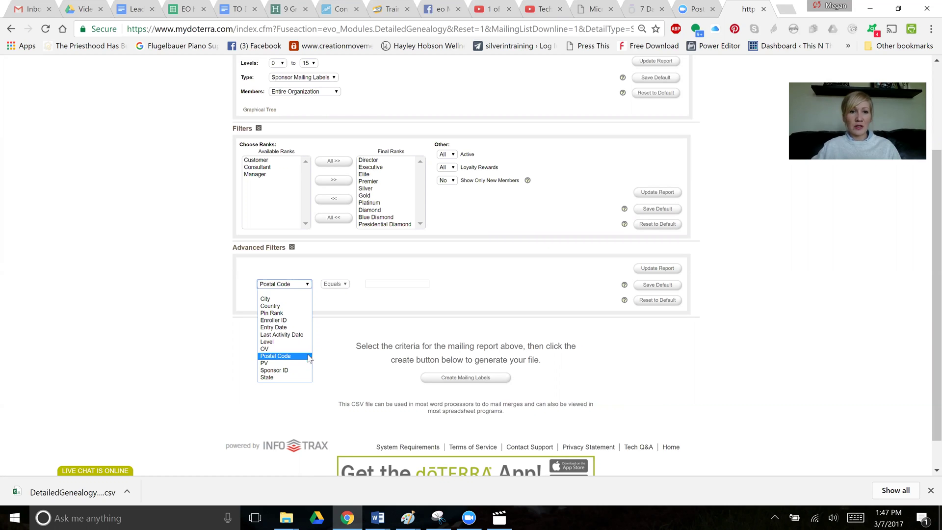
click(278, 371)
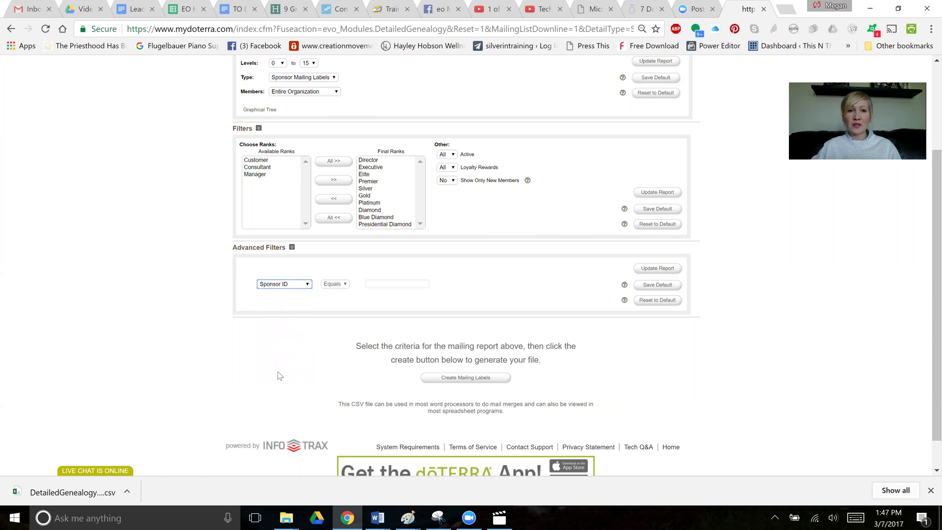
click(305, 289)
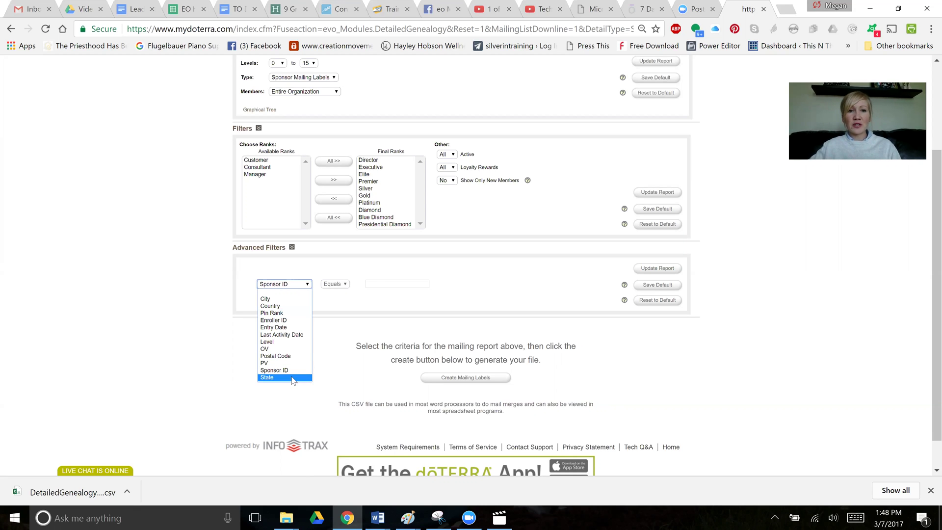
click(351, 307)
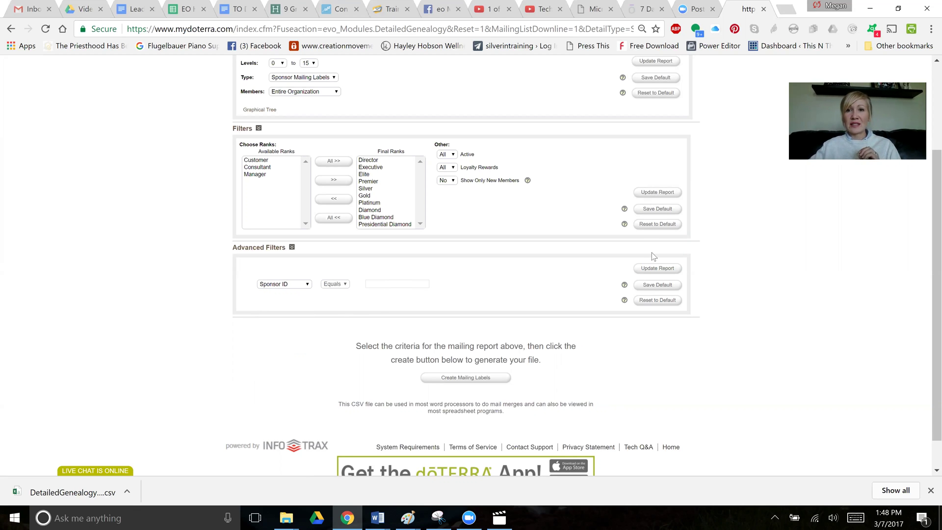
Update the report with the chosen filters and create the mailing labels CSV file
click(657, 271)
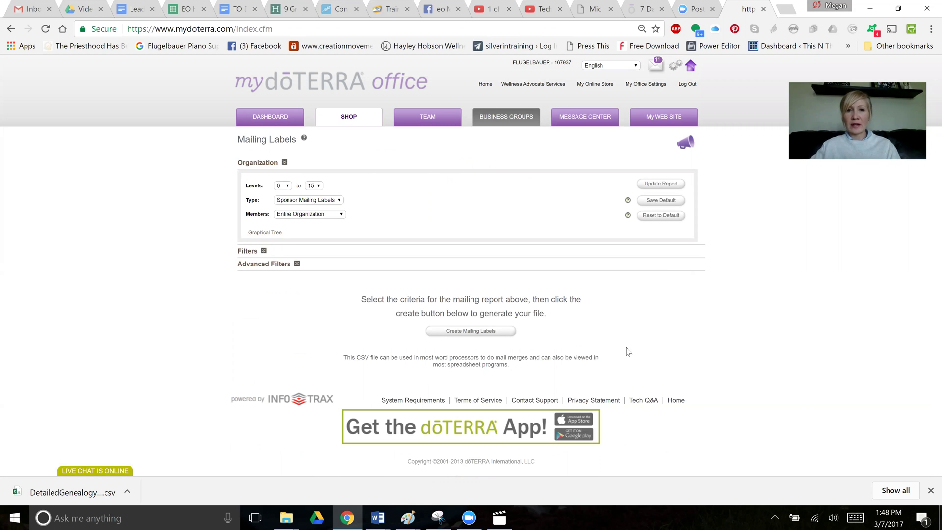
click(478, 333)
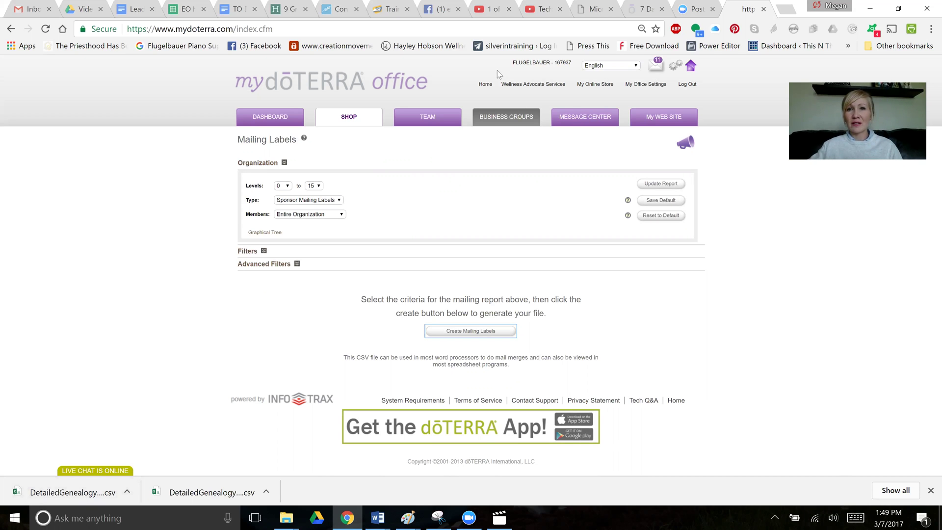
mouse_move(532, 85)
click(520, 196)
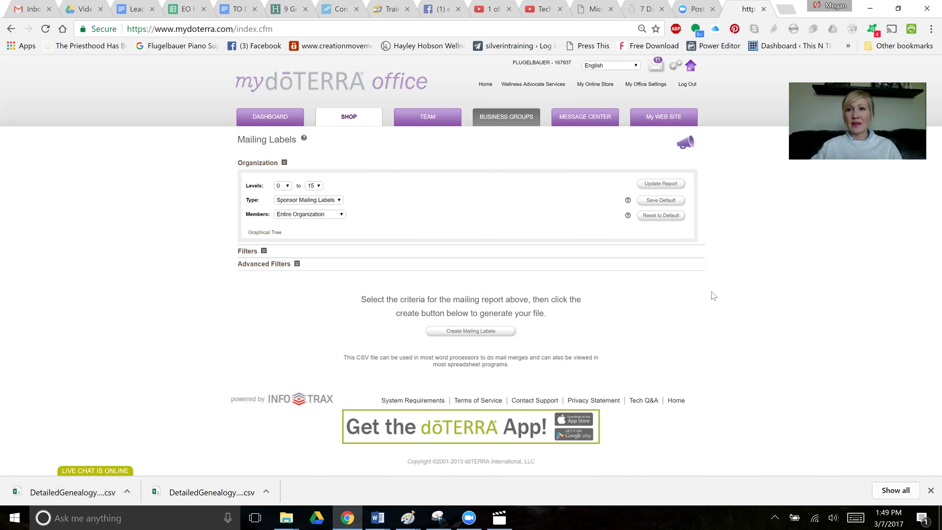